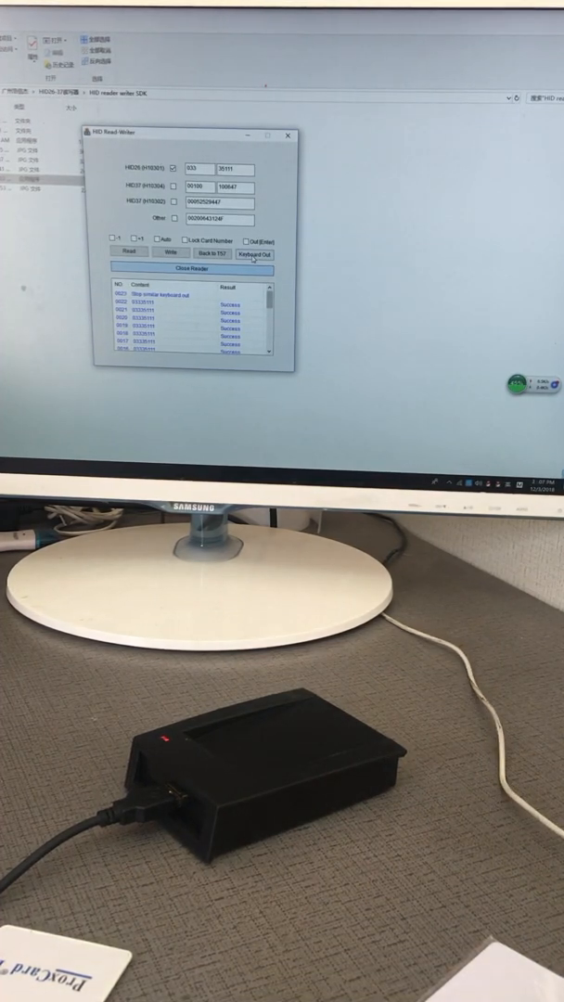
- Close and relaunch HID Read-Writer so the log shows only Program ready
left_click(290, 136)
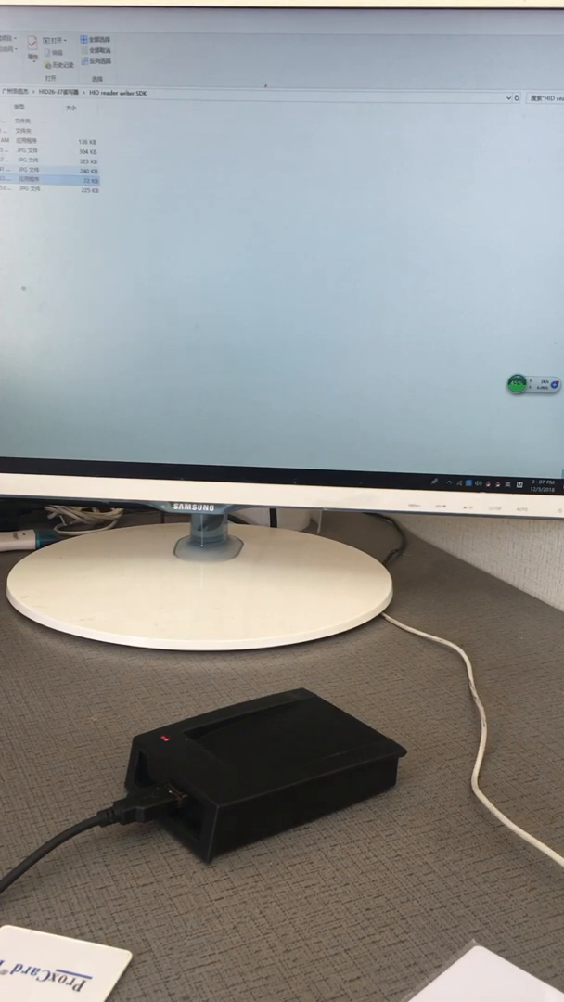
key("Return")
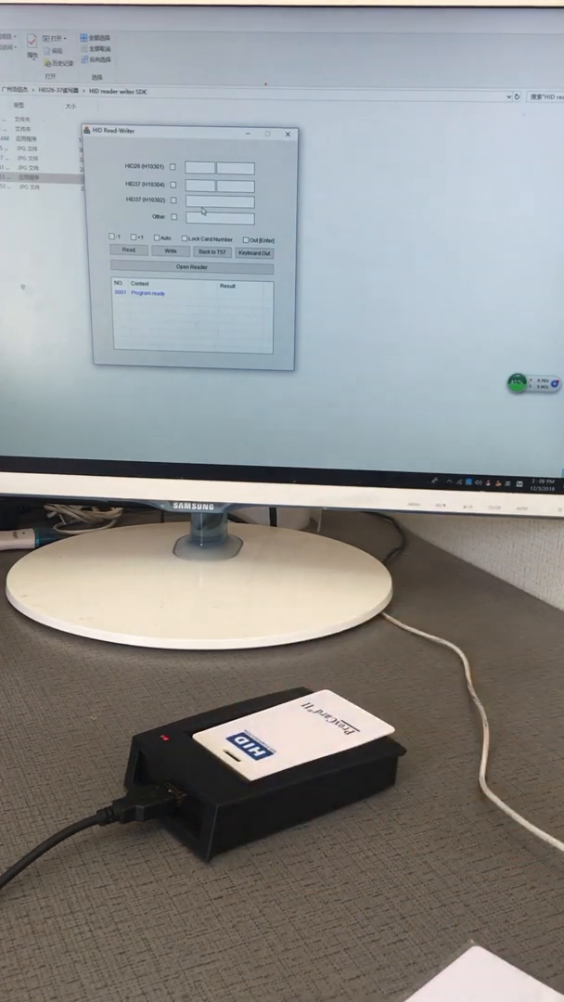
left_click(170, 267)
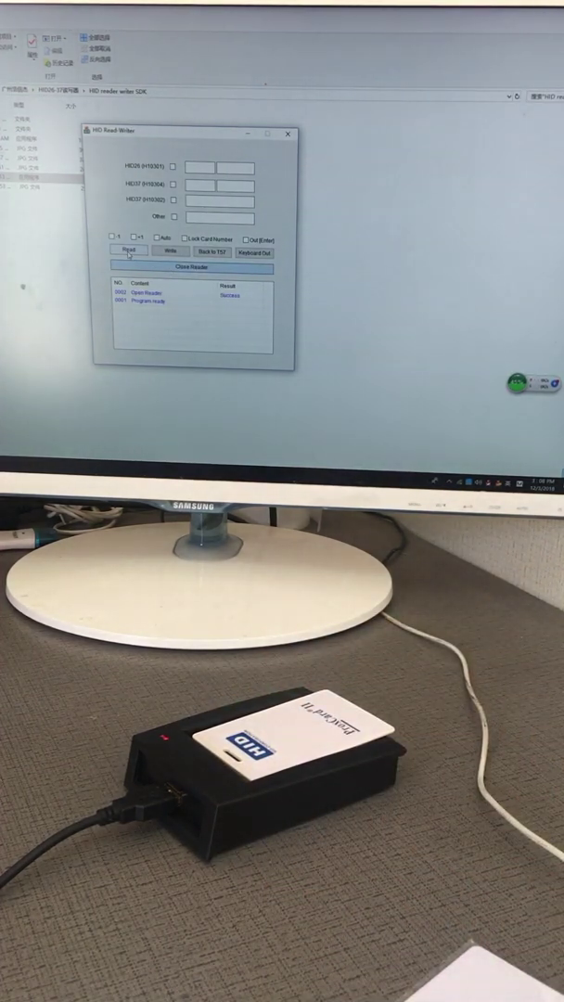
left_click(129, 251)
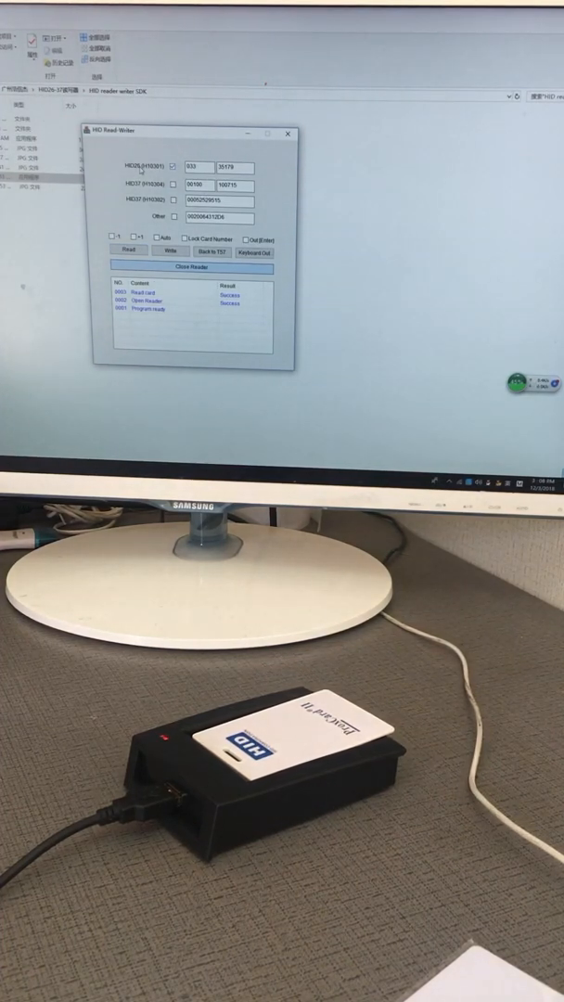
left_click(200, 169)
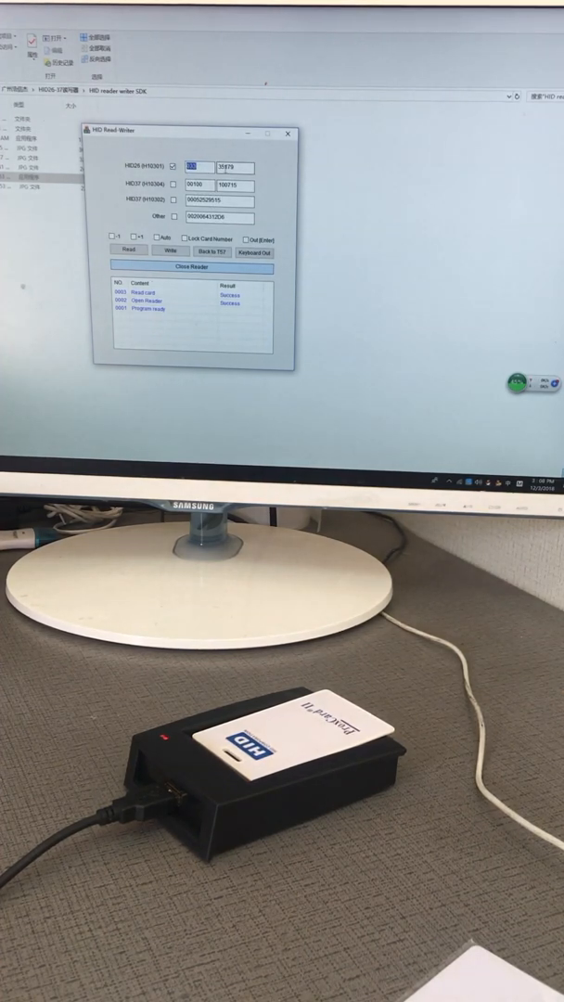
- Select the card number 35179 before switching the format to HID37 (H10304)
left_click(220, 167)
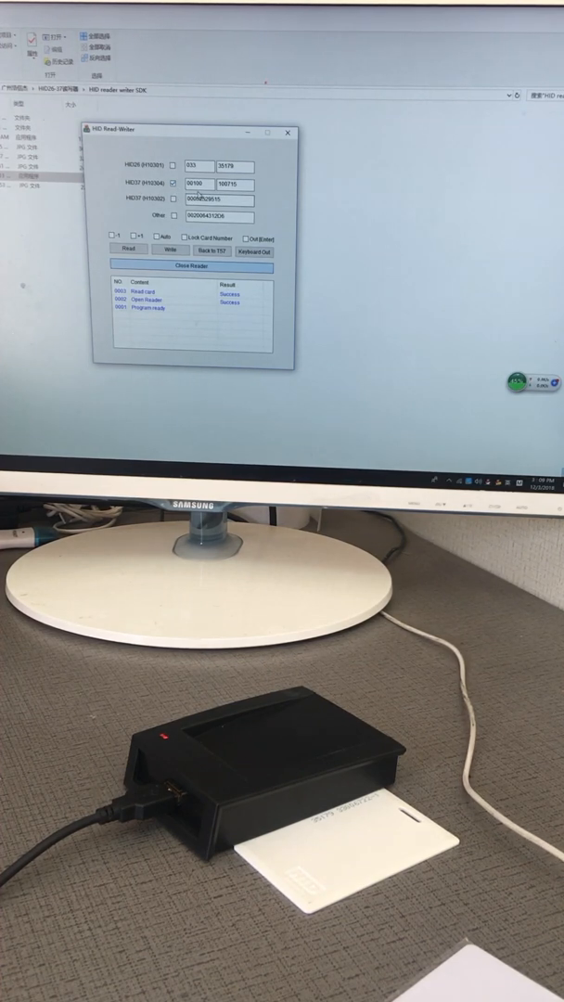
double_click(197, 183)
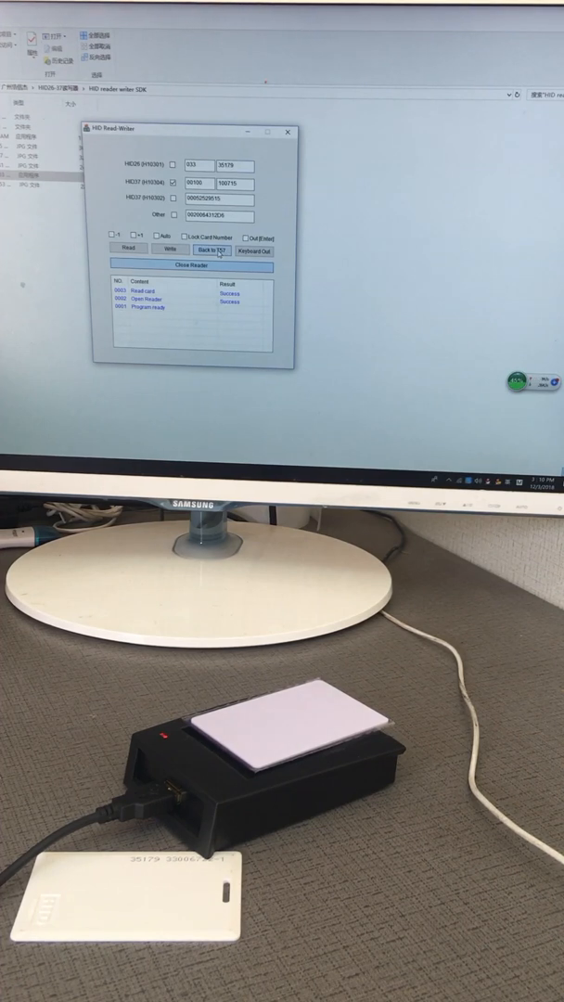
- Reset the blank card to T5557 mode with Back to T57
left_click(220, 250)
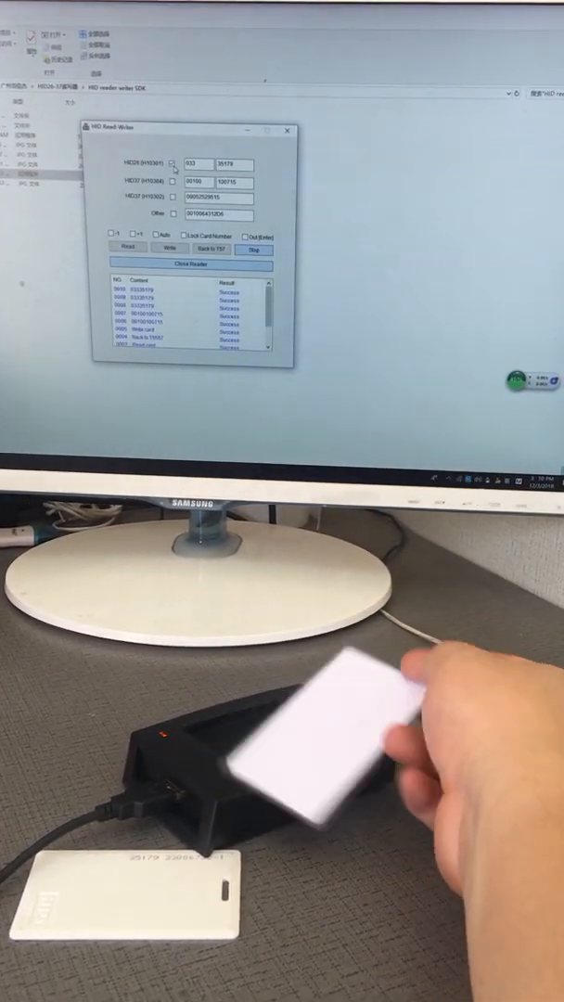
- Set the output format to HID26 (H10301) so the written card reads 03335179
left_click(173, 164)
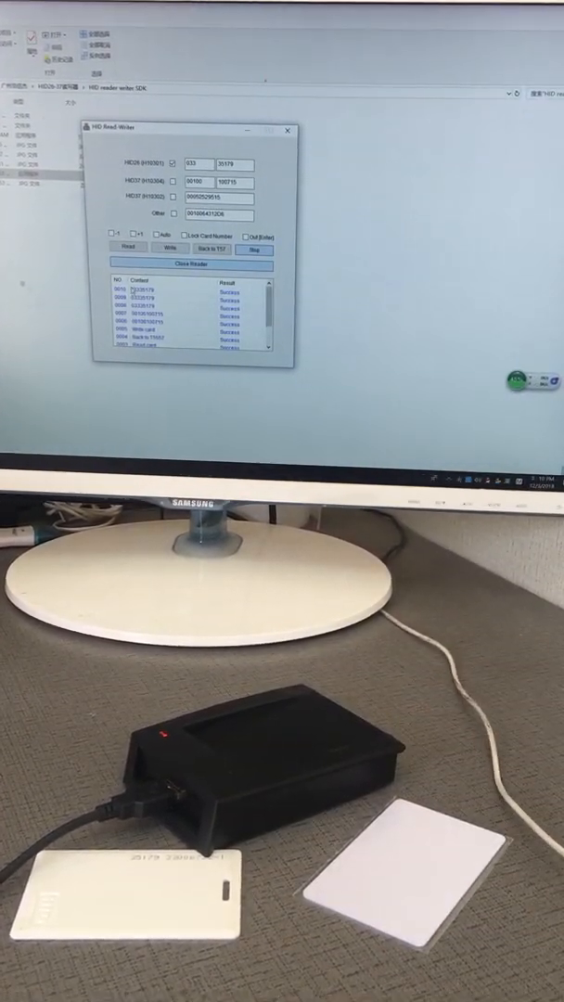